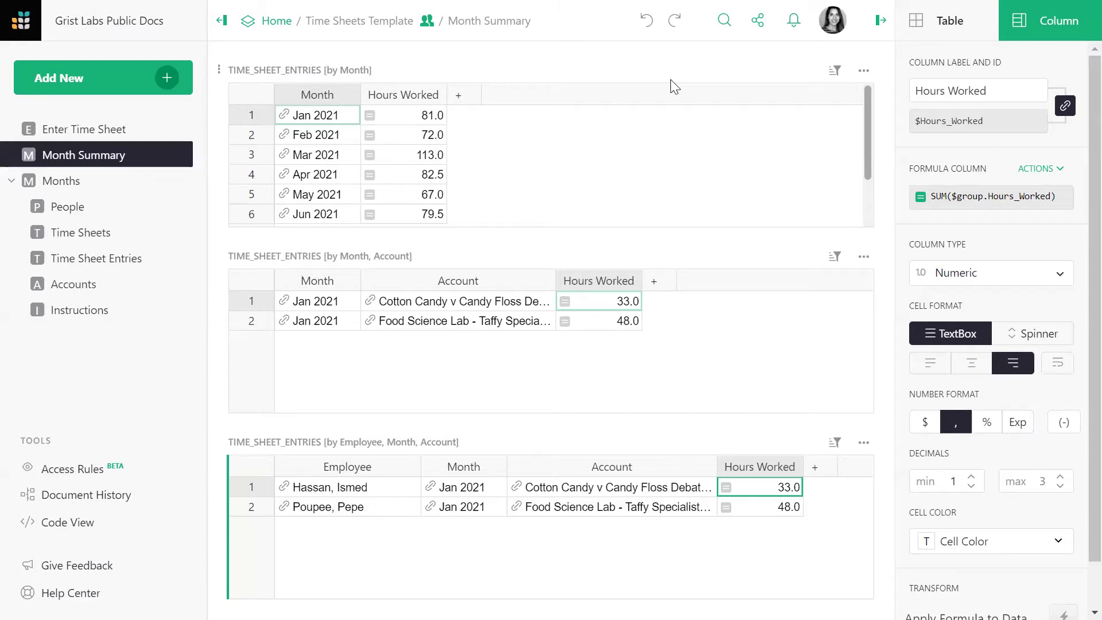
Inspect the three summary tables' columns, then select Mar 2021 to see its 43.0, 38.0 and 32.0-hour breakdown
{"action": "left_click", "coordinate": [352, 120]}
{"action": "left_click", "coordinate": [333, 308]}
{"action": "left_click", "coordinate": [373, 304]}
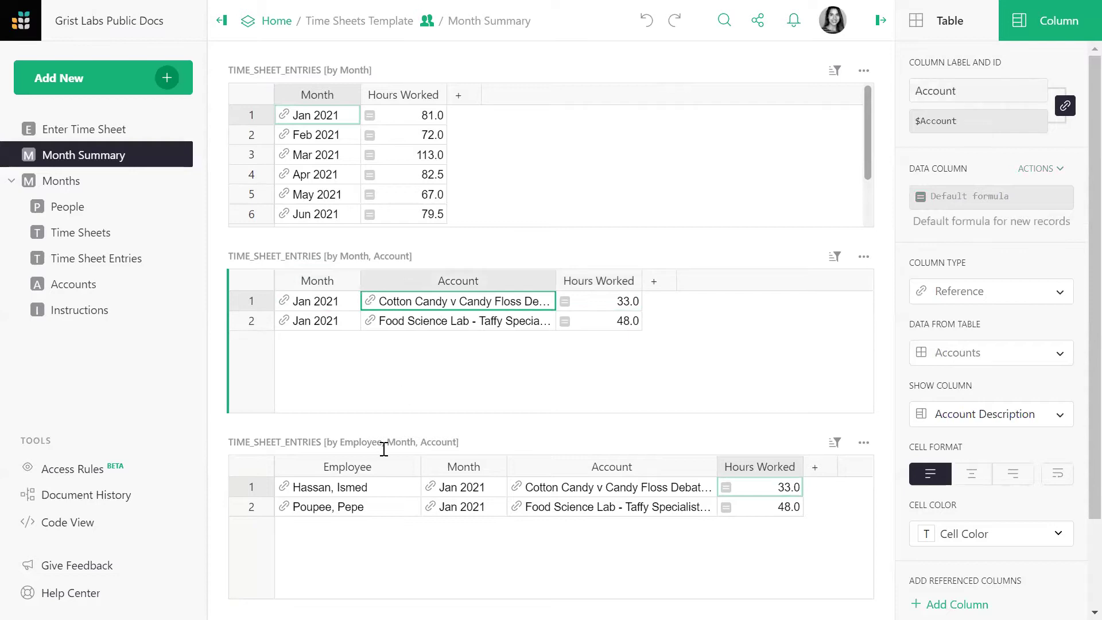
{"action": "left_click", "coordinate": [384, 489]}
{"action": "left_click", "coordinate": [459, 493]}
{"action": "left_click", "coordinate": [611, 492]}
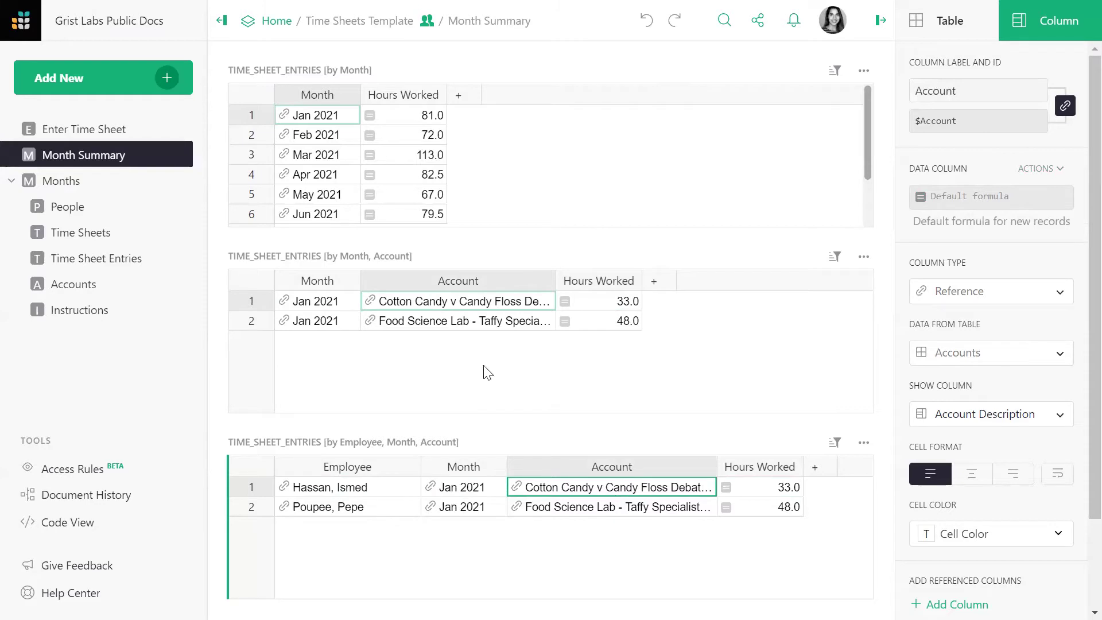
{"action": "left_click", "coordinate": [325, 160]}
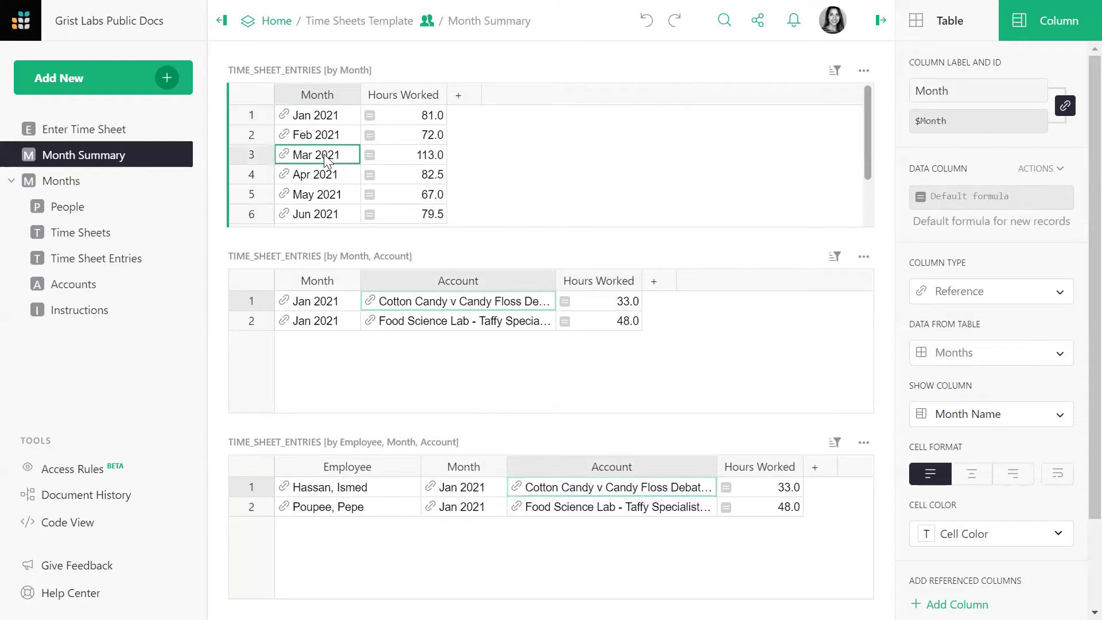
{"action": "left_click", "coordinate": [459, 323]}
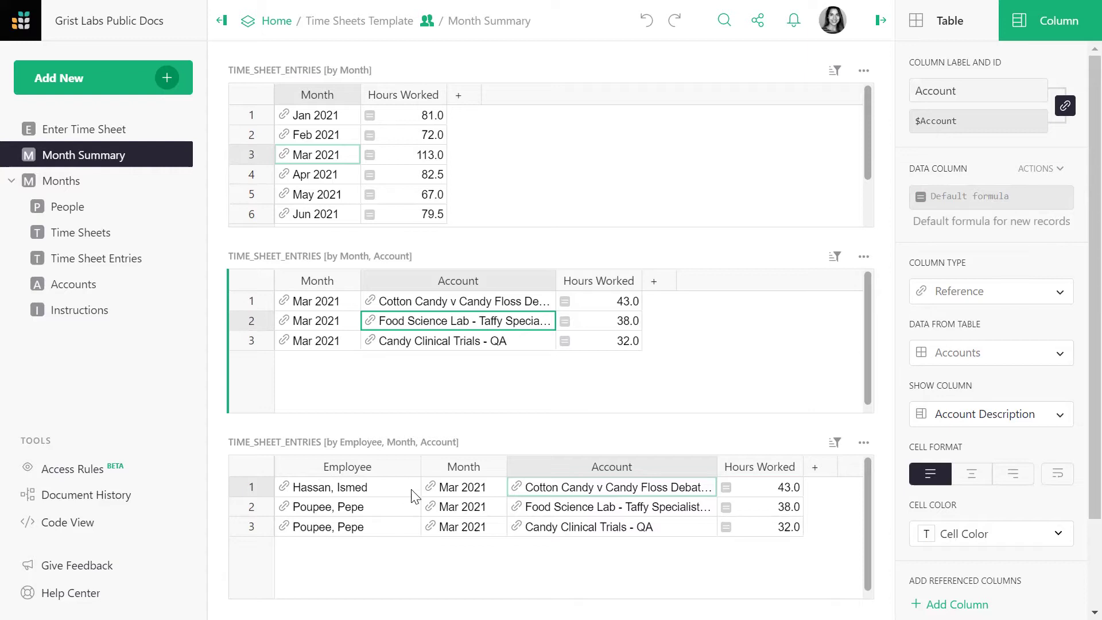
Reselect Jan 2021 and open the Hours Worked formula SUM($group.Hours_Worked)
{"action": "left_click", "coordinate": [403, 116]}
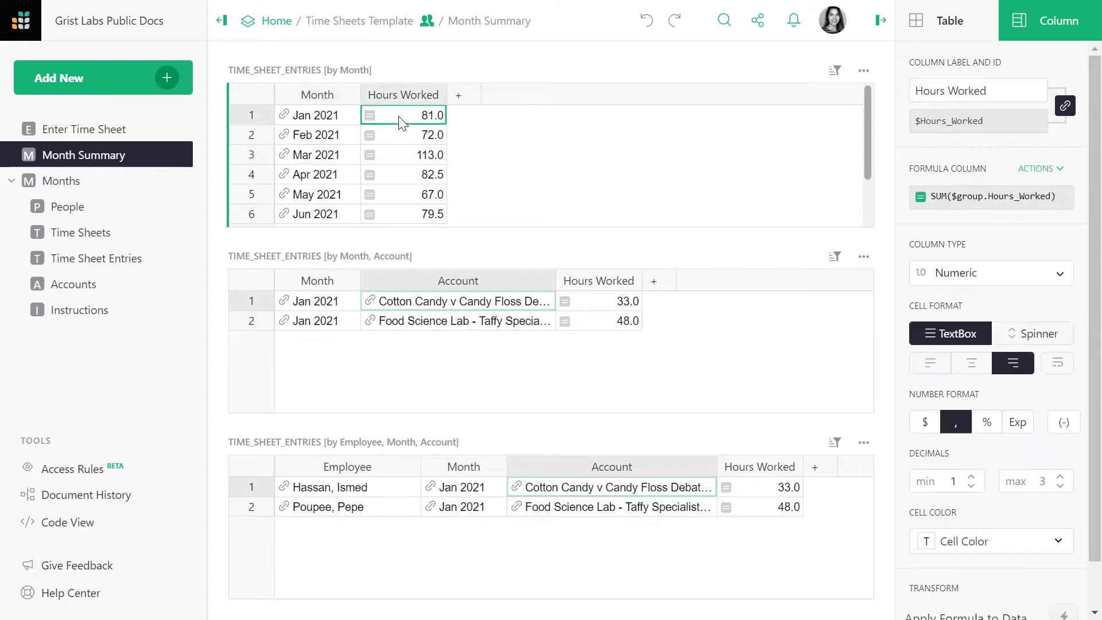
{"action": "left_click", "coordinate": [1065, 198]}
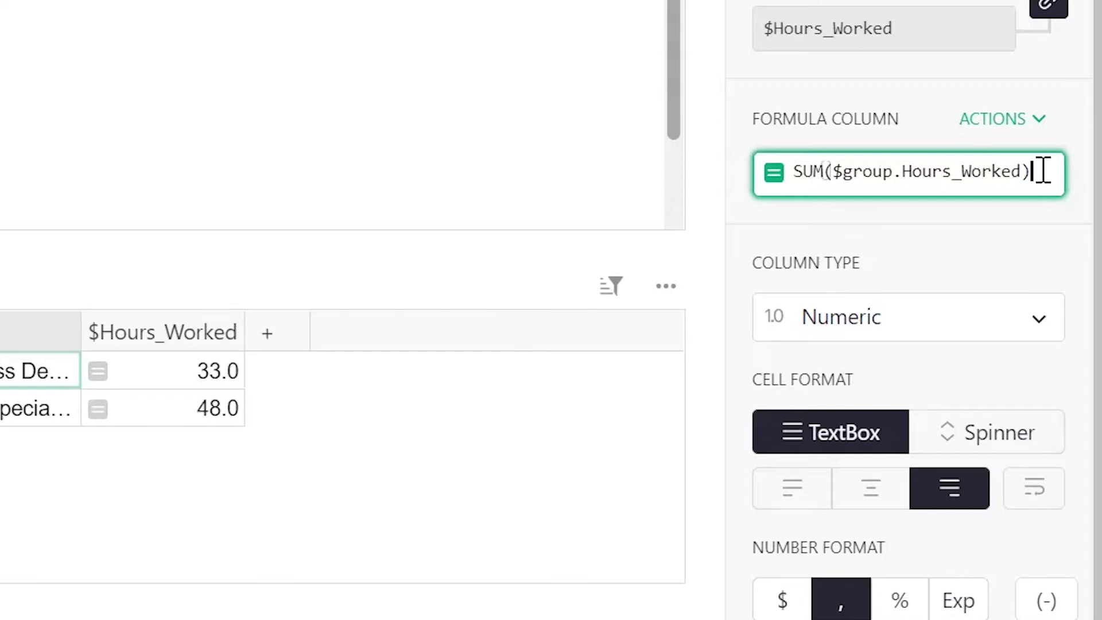
Unhide the count column, view its len($group) formula, then hide count again
{"action": "left_click", "coordinate": [947, 21]}
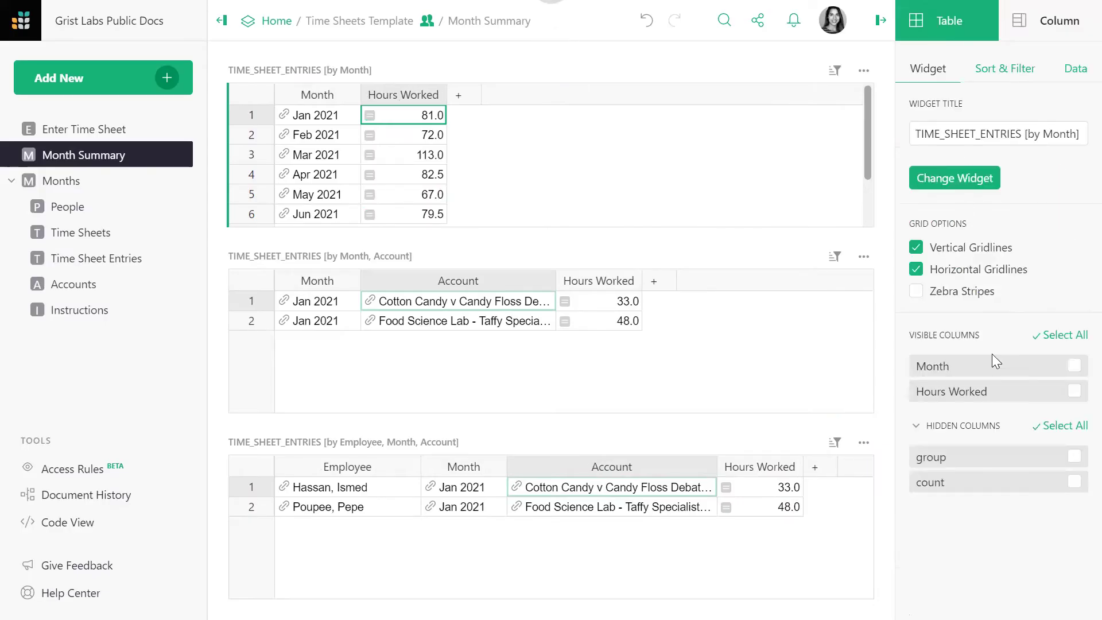
{"action": "left_click", "coordinate": [1053, 481]}
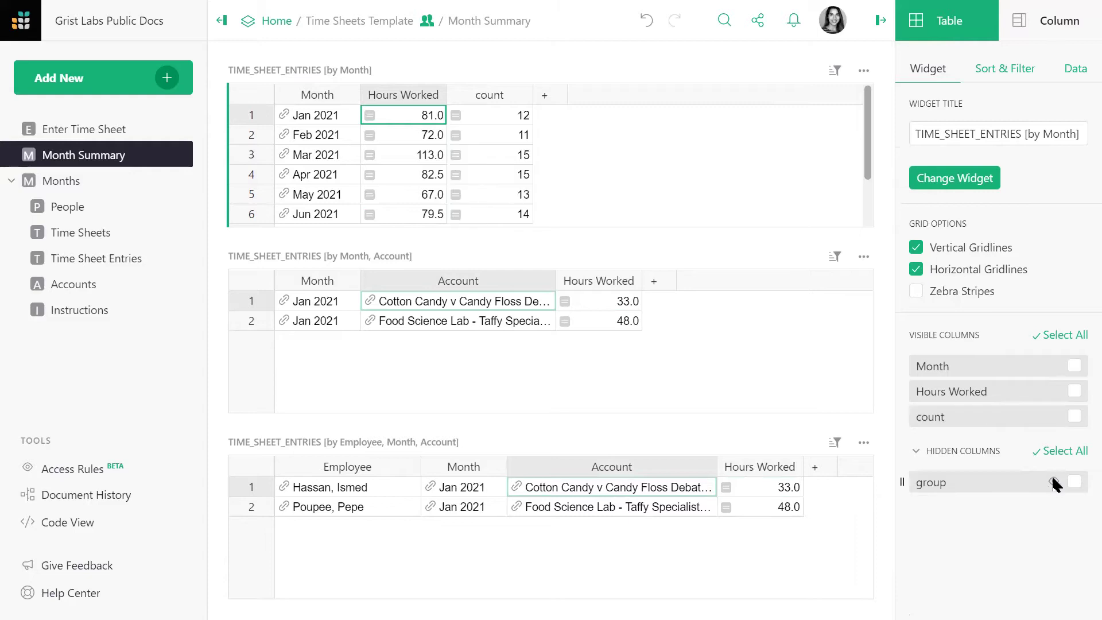
{"action": "left_click", "coordinate": [521, 117]}
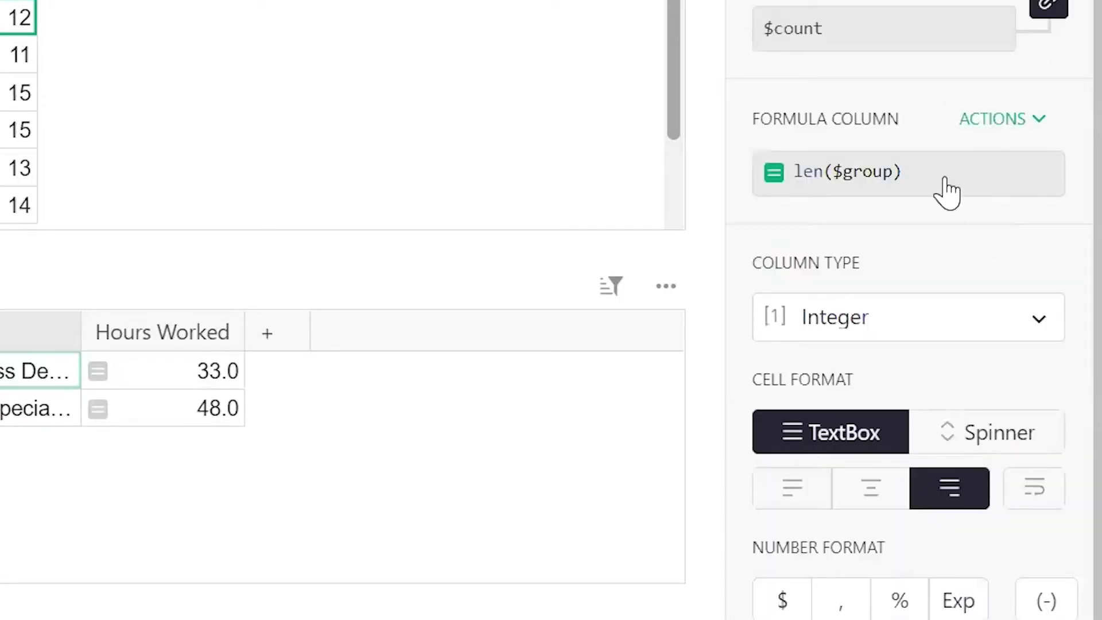
{"action": "left_click", "coordinate": [939, 171]}
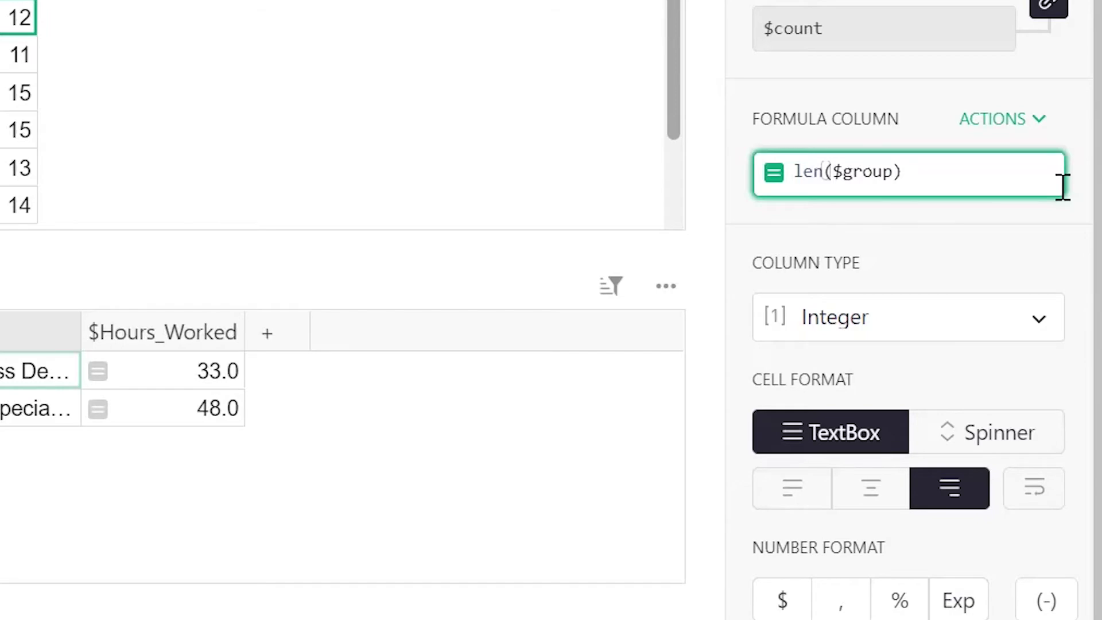
{"action": "left_click", "coordinate": [525, 95]}
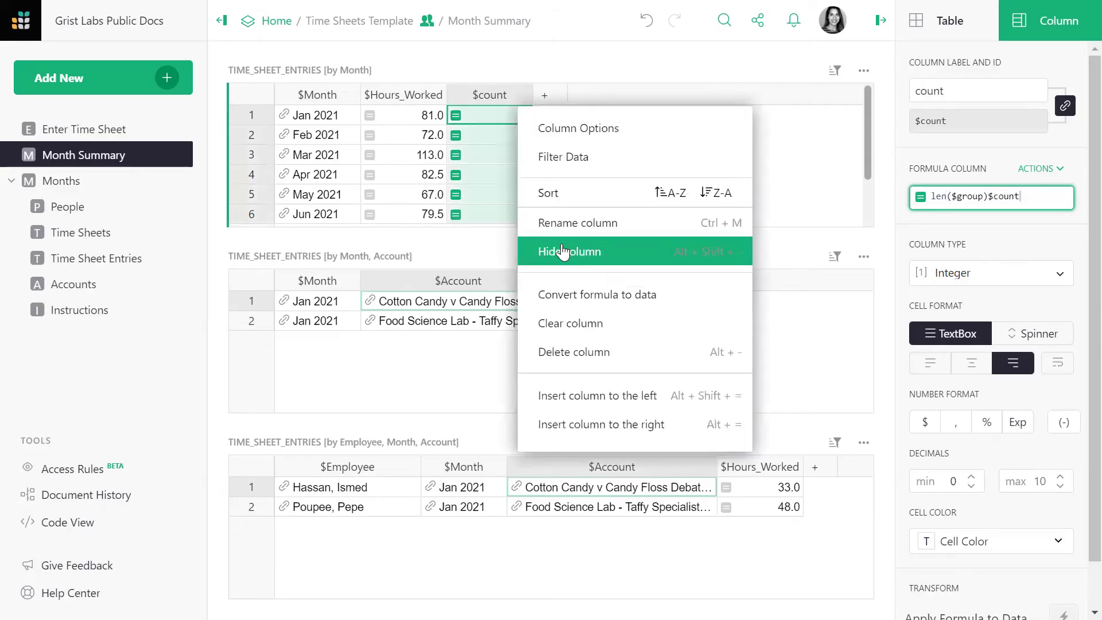
{"action": "left_click", "coordinate": [563, 252]}
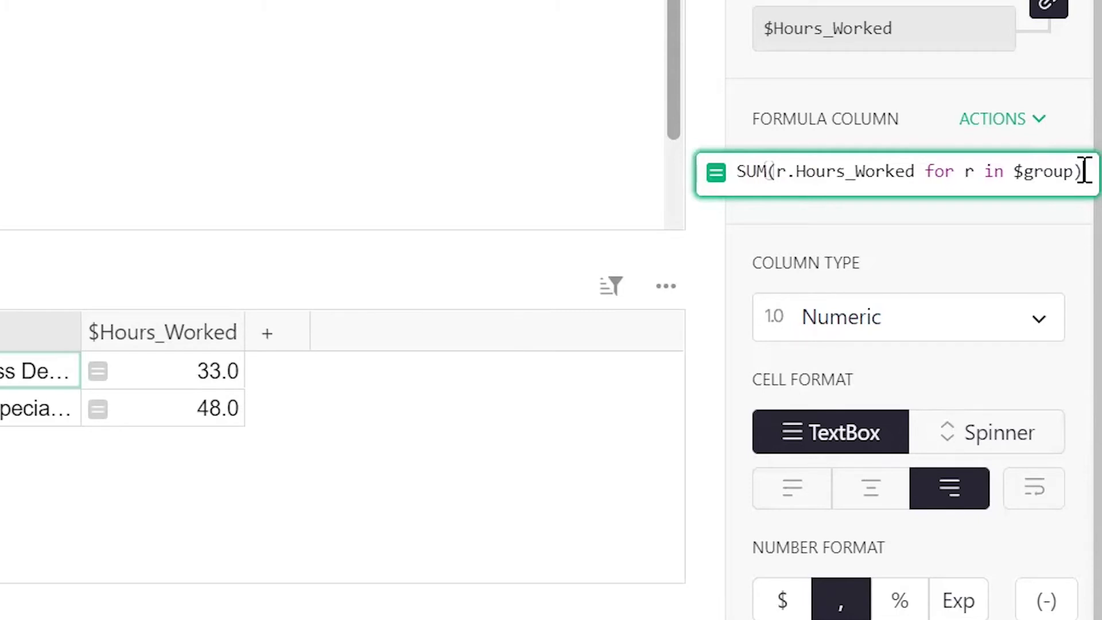
Add a Total Spend column using sum(r.Hours_Worked * r.TimeSheet.Hourly_Rate for r in $group), giving 15510 for Jan 2021
{"action": "left_click", "coordinate": [349, 136]}
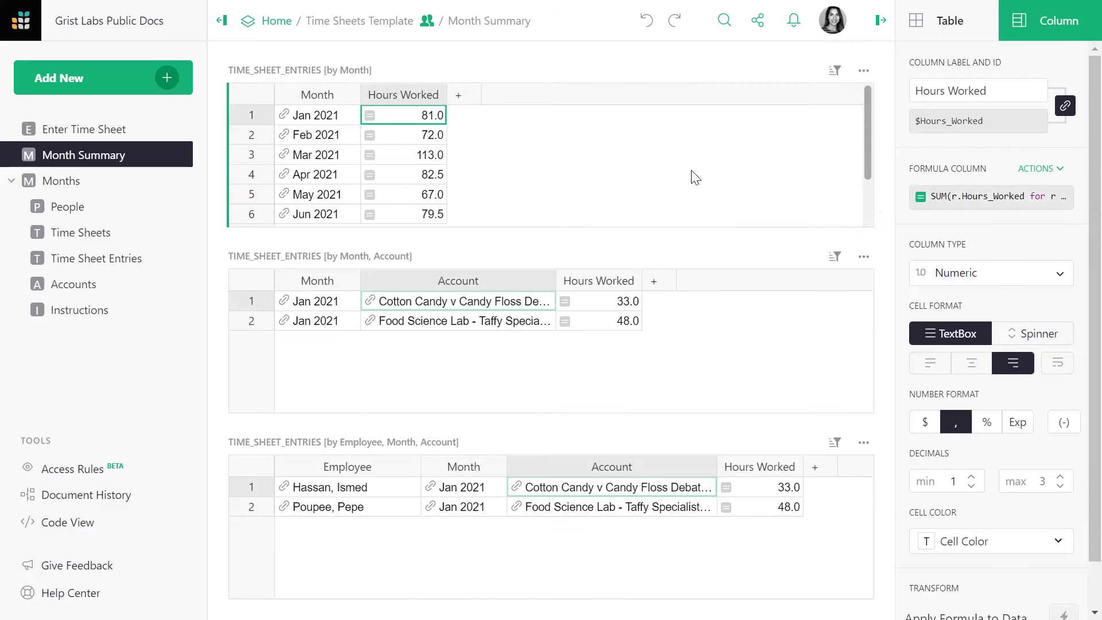
{"action": "left_click", "coordinate": [458, 95]}
{"action": "left_click", "coordinate": [483, 123]}
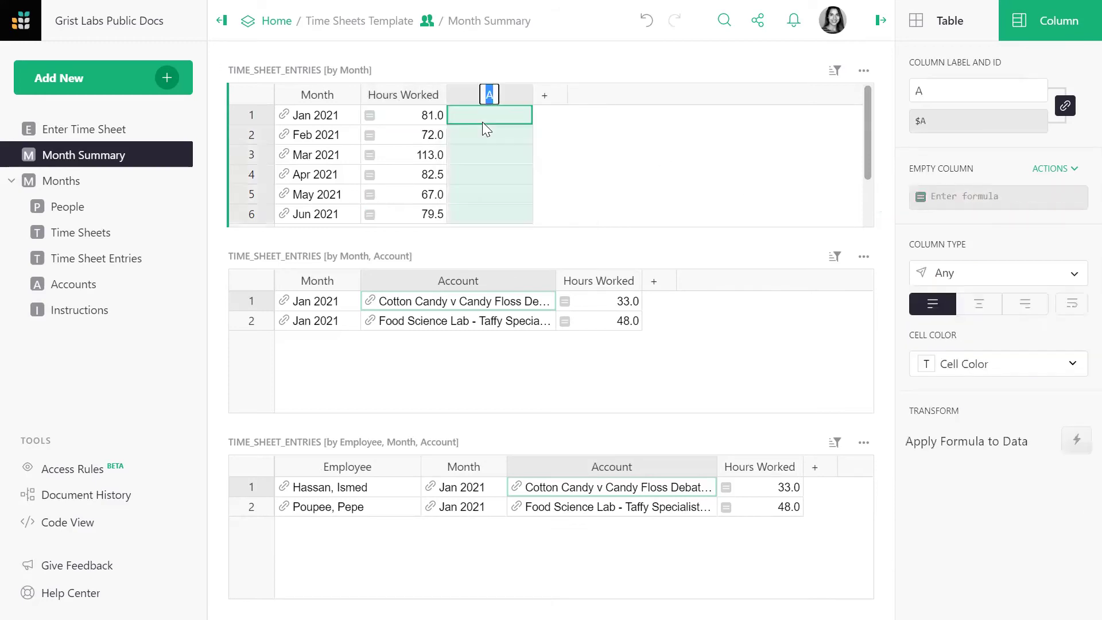
{"action": "type", "text": "Total Spend"}
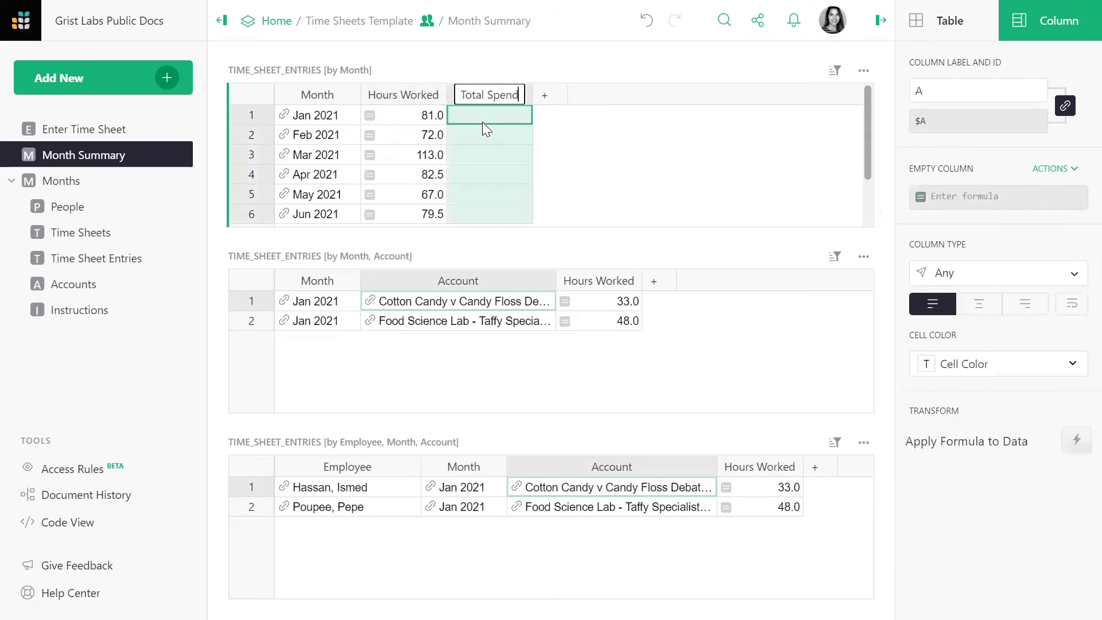
{"action": "key", "text": "Return"}
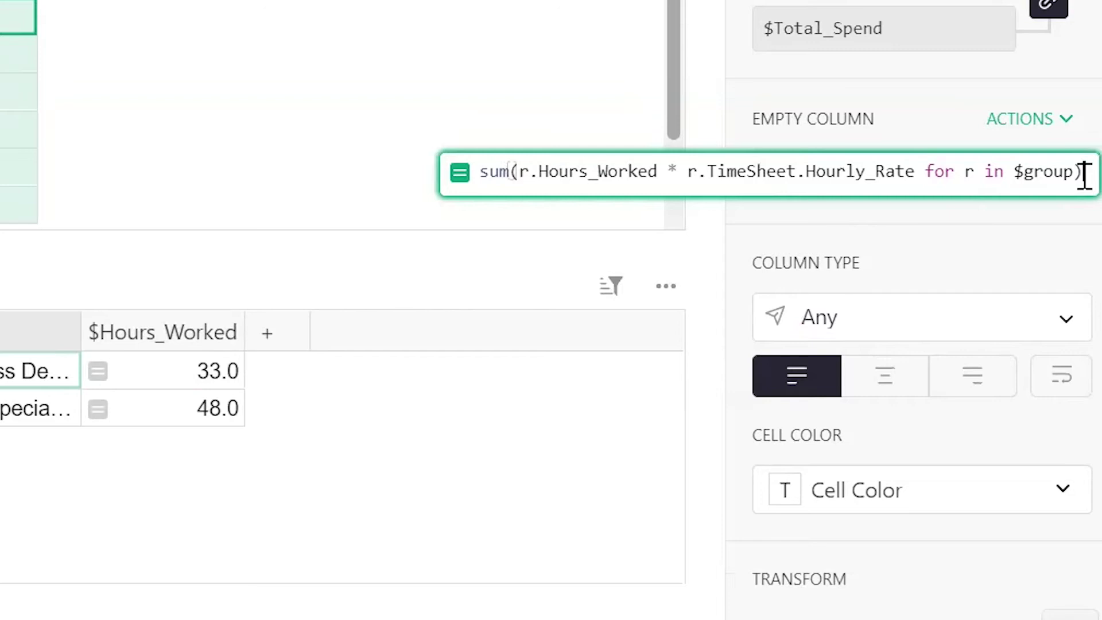
{"action": "key", "text": "Return"}
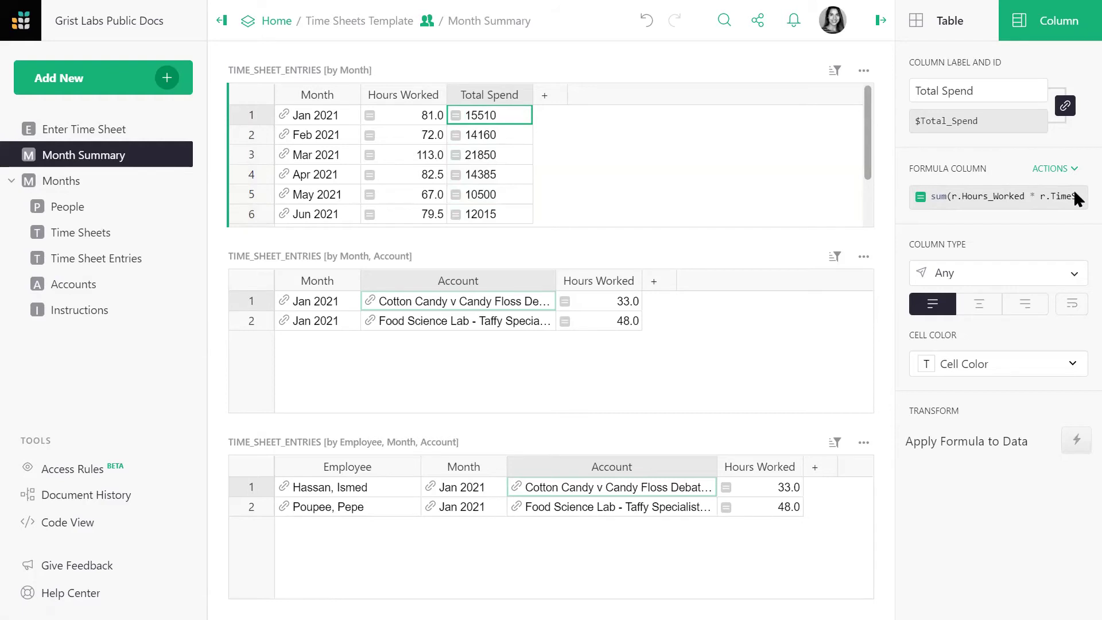
Check the Hours Worked and TimeSheet reference columns on Time Sheet Entries, then view Time Sheets
{"action": "left_click", "coordinate": [100, 260]}
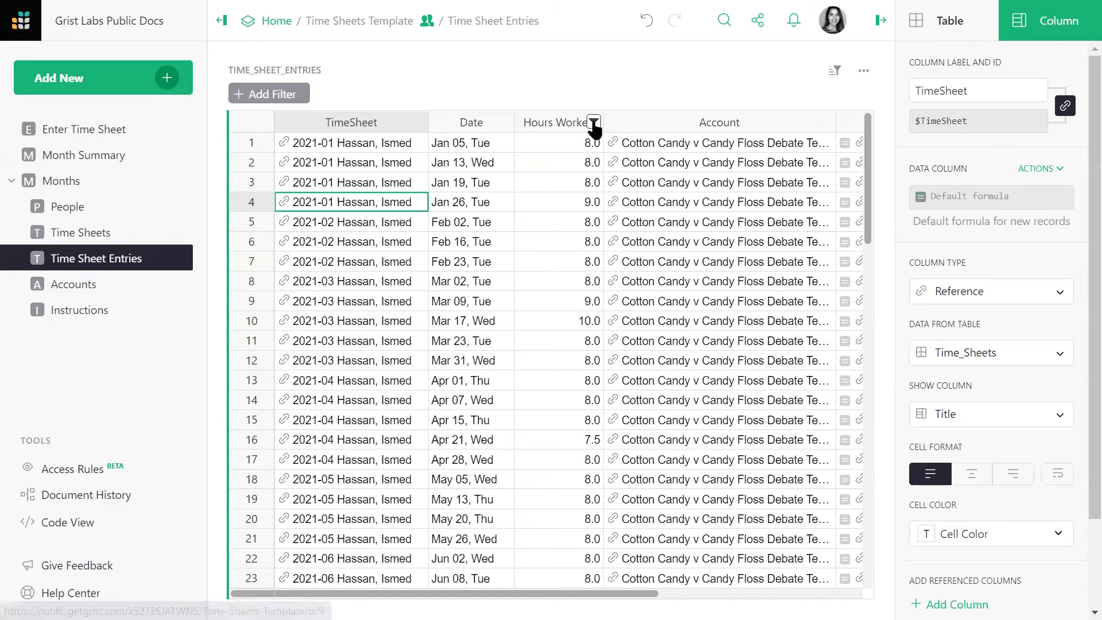
{"action": "left_click", "coordinate": [560, 123]}
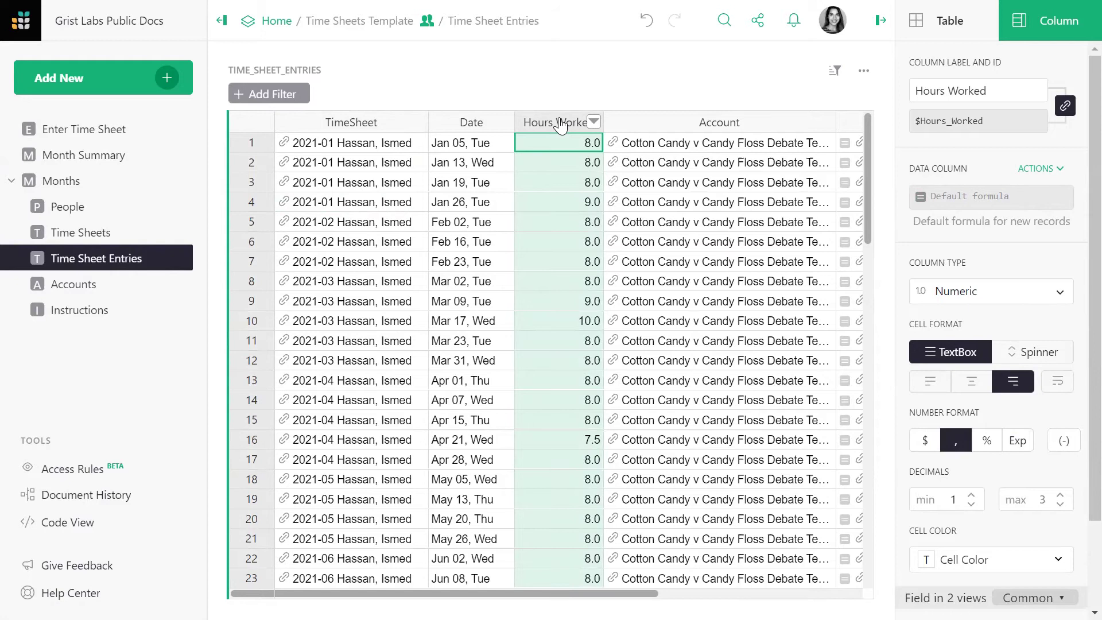
{"action": "left_click", "coordinate": [335, 128]}
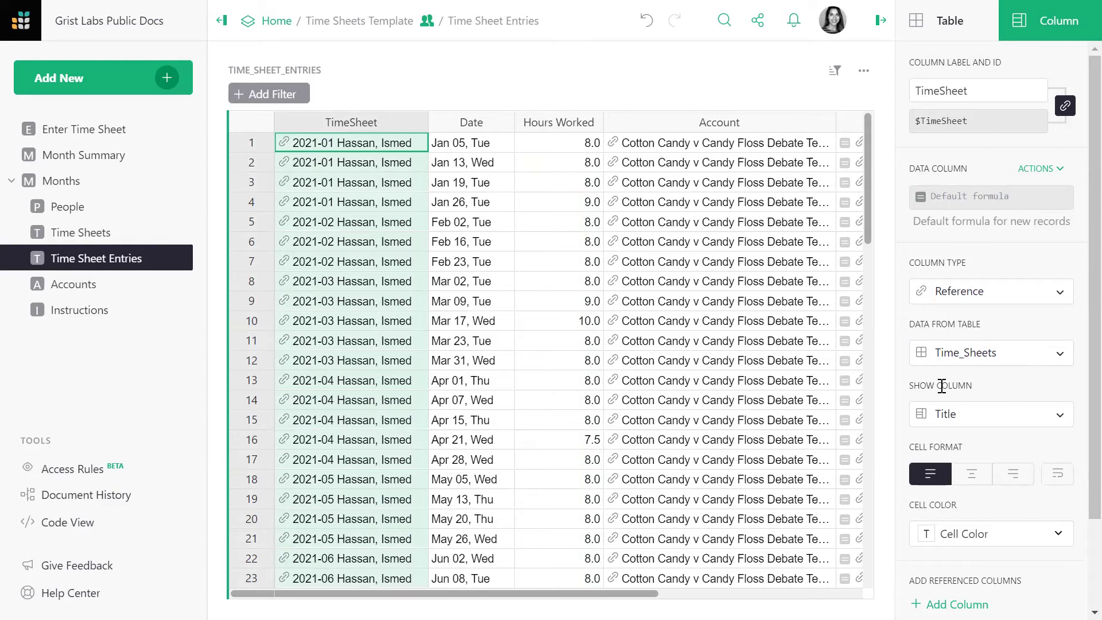
{"action": "left_click", "coordinate": [66, 233]}
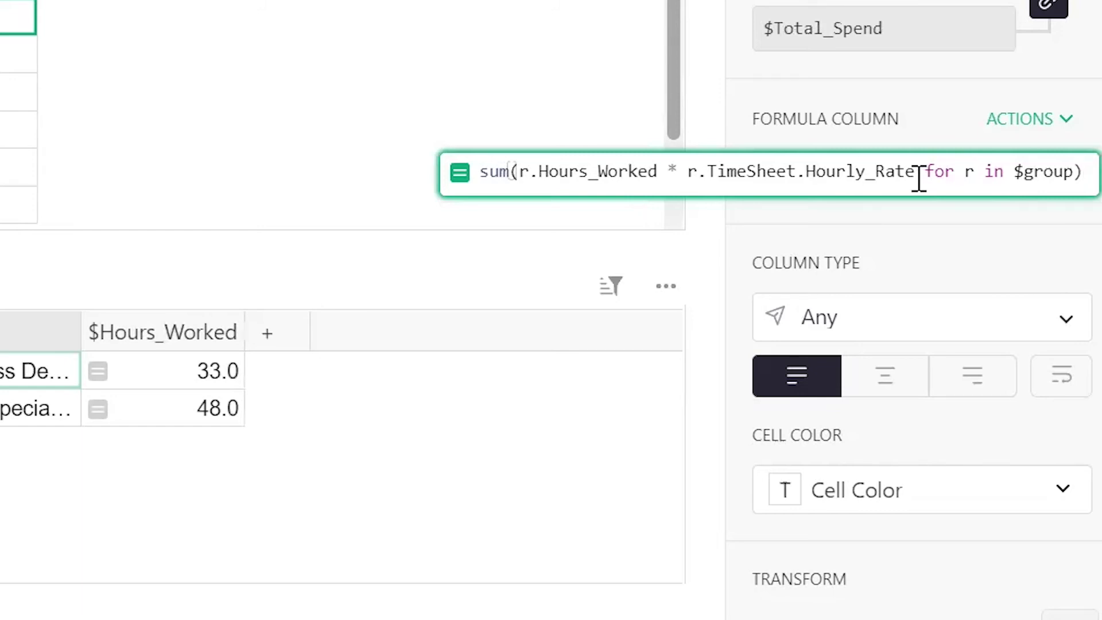
Make Total Spend a Numeric dollar-currency column with 0 minimum decimals, showing $15,510
{"action": "left_click", "coordinate": [474, 88]}
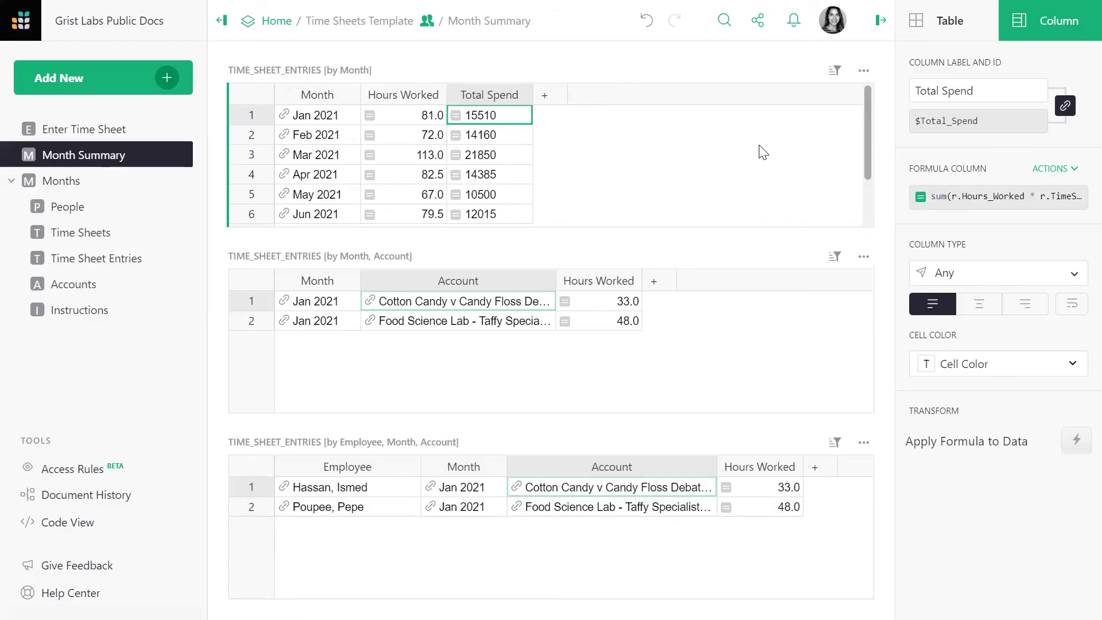
{"action": "left_click", "coordinate": [1074, 271]}
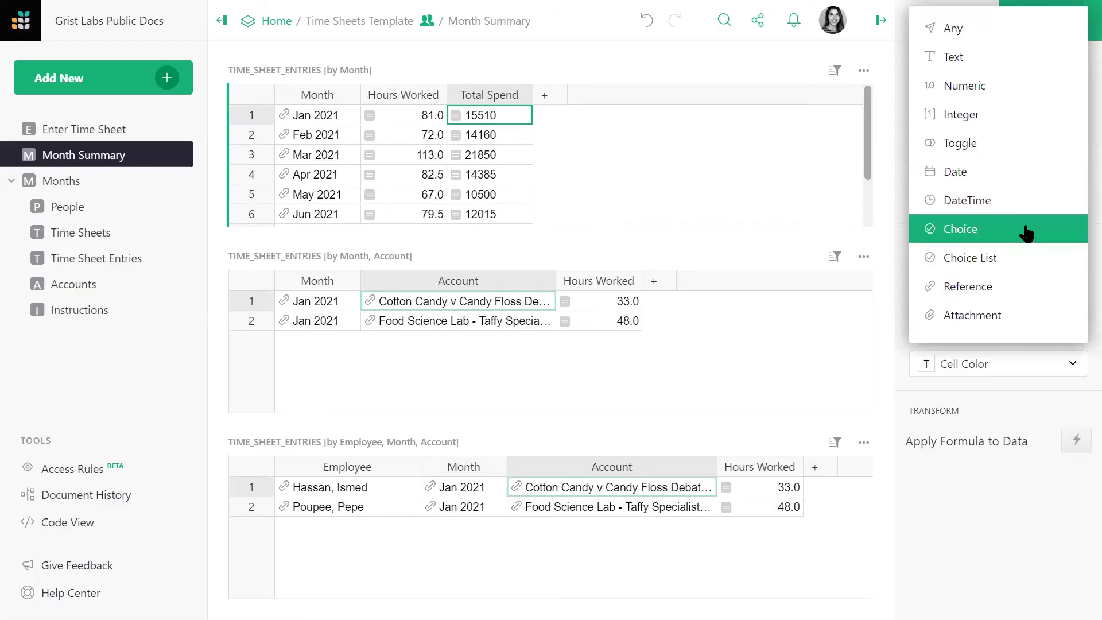
{"action": "left_click", "coordinate": [975, 86]}
{"action": "left_click", "coordinate": [924, 423]}
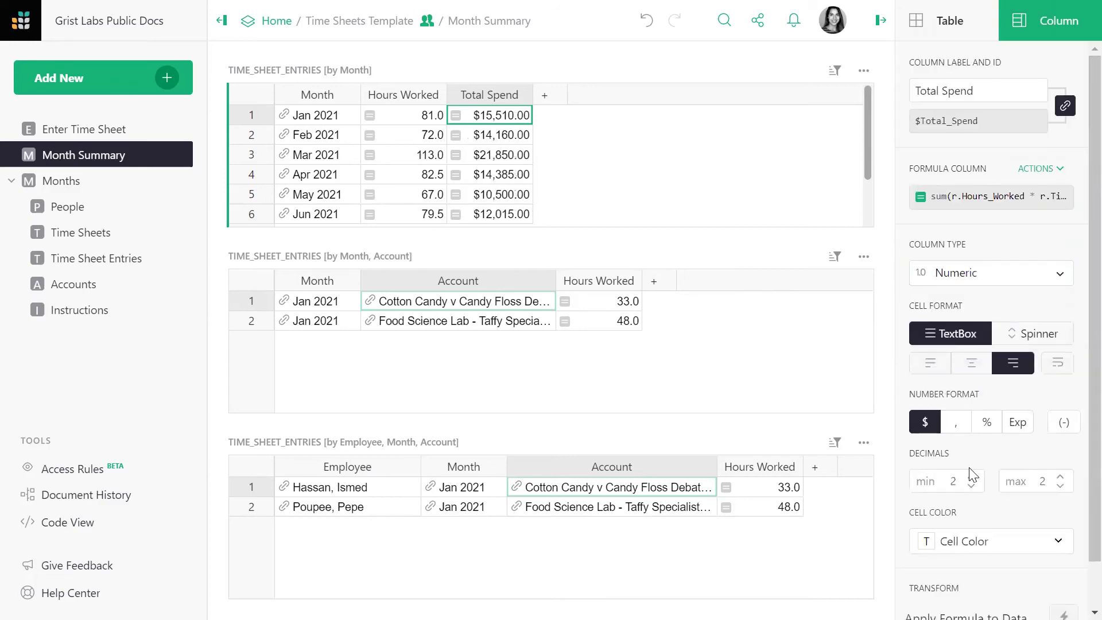
{"action": "double_click", "coordinate": [972, 486]}
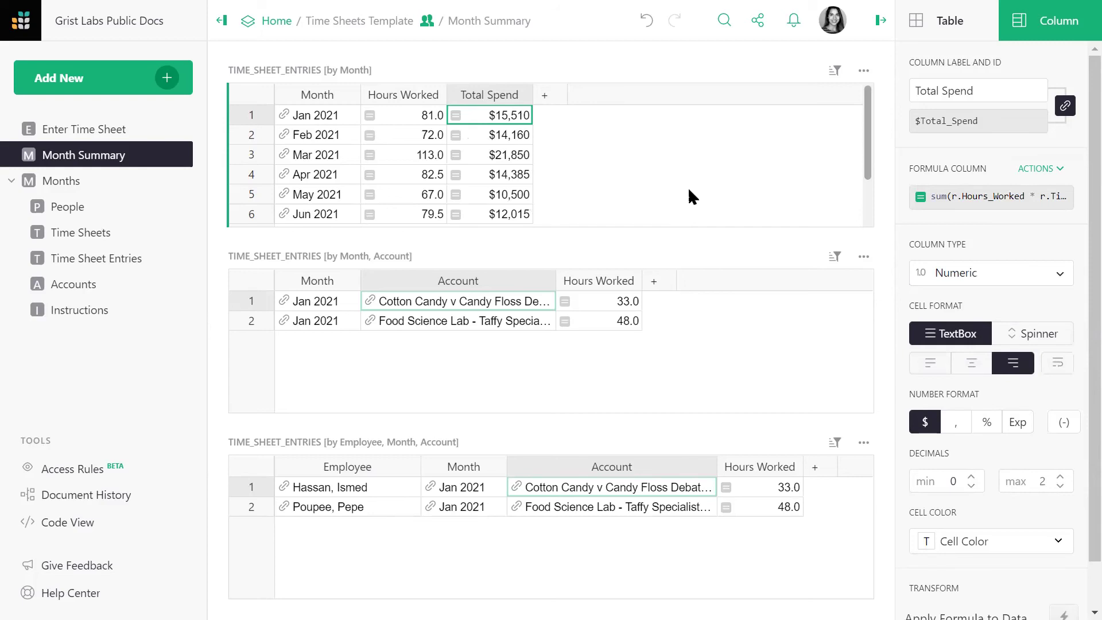
{"action": "left_click", "coordinate": [653, 281]}
Add a Total Spend column to both the month-and-account and employee-month-account tables
{"action": "left_click", "coordinate": [692, 312]}
{"action": "type", "text": "Total Spend"}
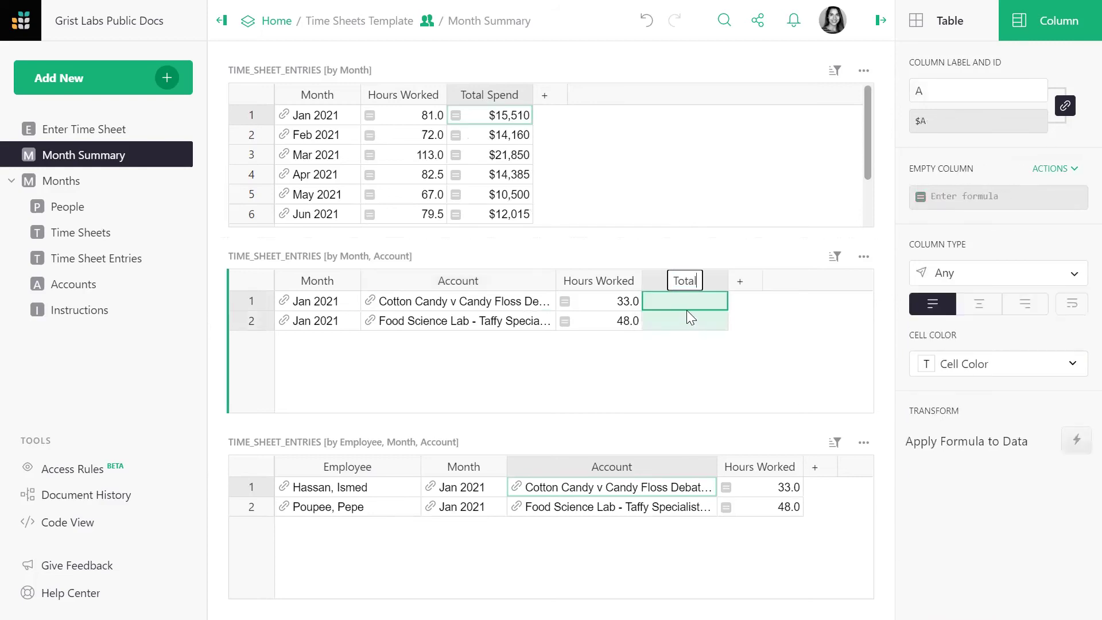
{"action": "left_click", "coordinate": [815, 467]}
{"action": "left_click", "coordinate": [841, 500]}
{"action": "type", "text": "Total Spend"}
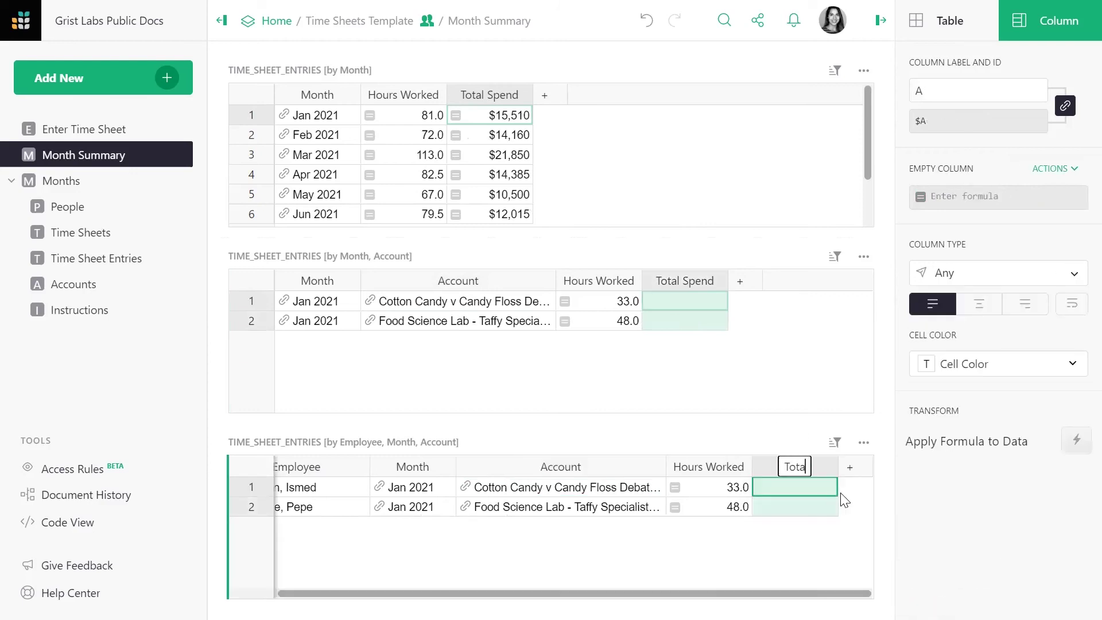
Copy the first table's Total Spend formula into the new column and format it as Numeric dollars
{"action": "left_click", "coordinate": [502, 115]}
{"action": "left_click", "coordinate": [968, 196]}
{"action": "key", "text": "ctrl+a"}
{"action": "key", "text": "ctrl+c"}
{"action": "left_click", "coordinate": [721, 299]}
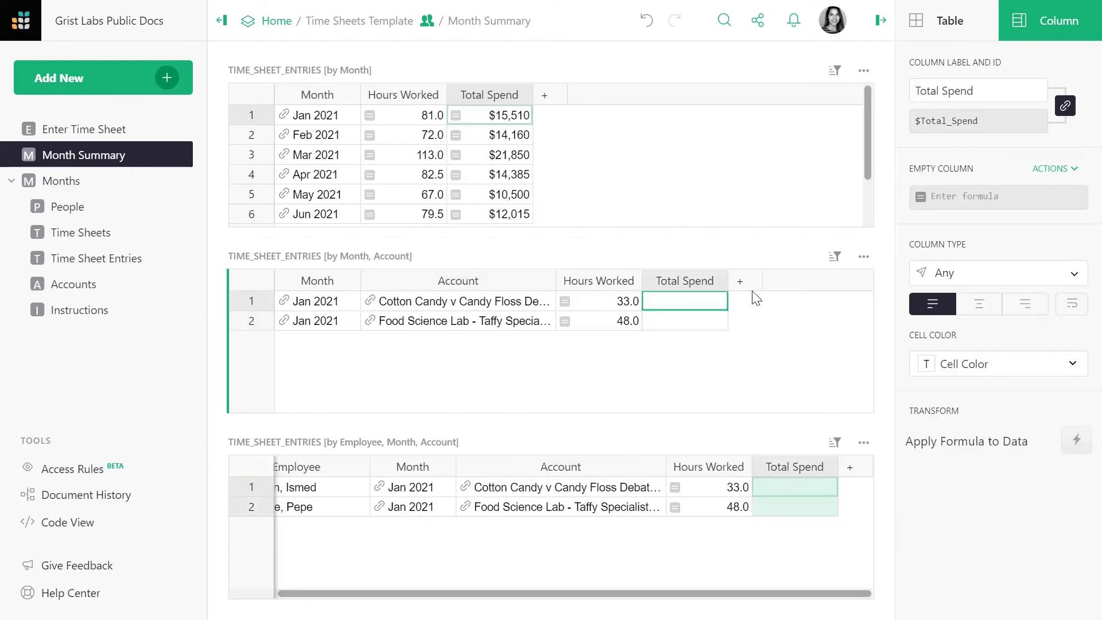
{"action": "left_click", "coordinate": [992, 197]}
{"action": "key", "text": "ctrl+v"}
{"action": "key", "text": "Return"}
{"action": "left_click", "coordinate": [987, 273]}
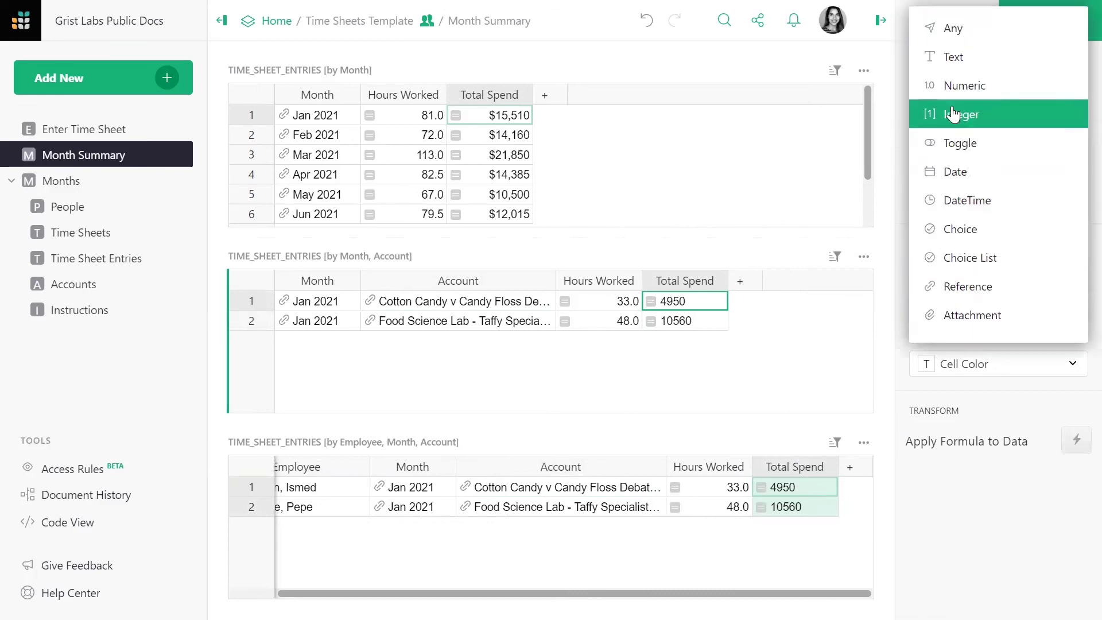
{"action": "left_click", "coordinate": [950, 84]}
{"action": "left_click", "coordinate": [924, 422]}
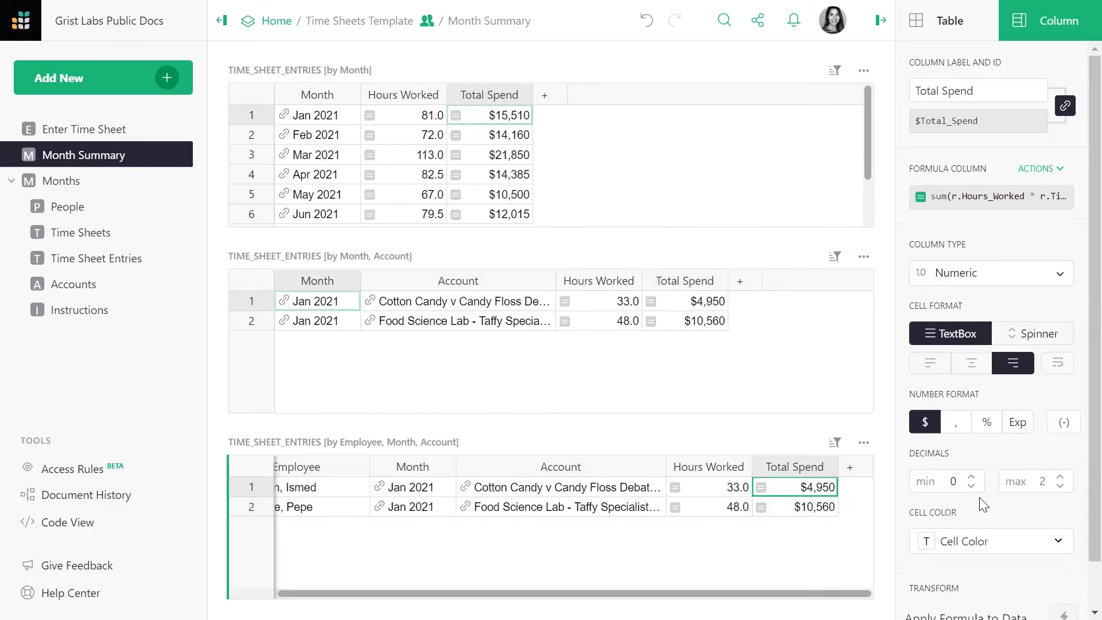
Inspect the Month, Account and Employee columns of the middle and bottom tables
{"action": "left_click", "coordinate": [332, 301]}
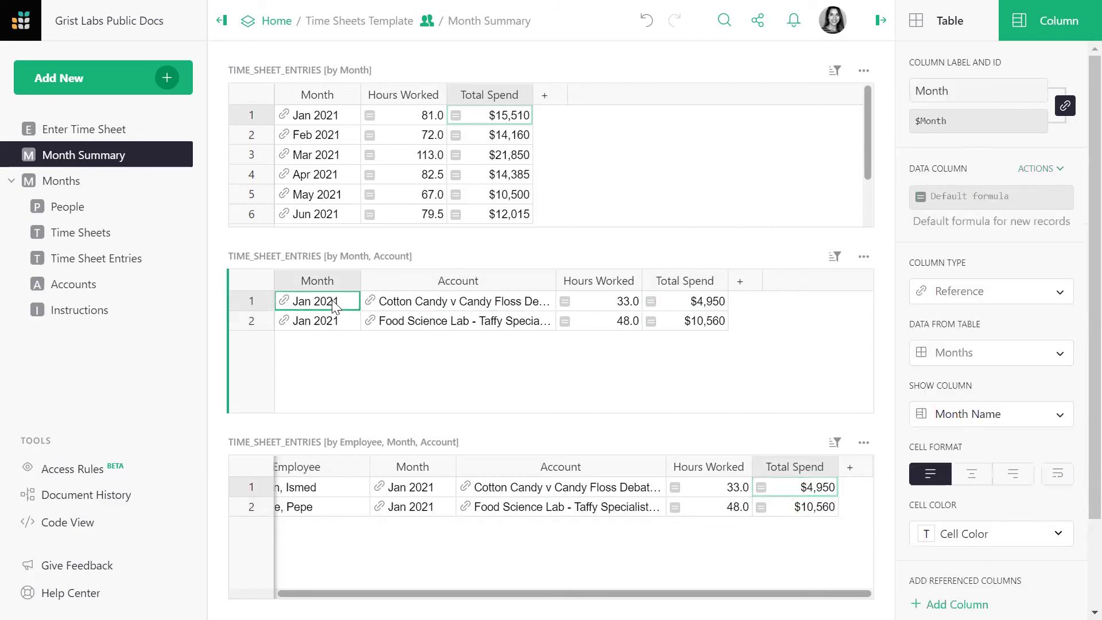
{"action": "left_click", "coordinate": [463, 307]}
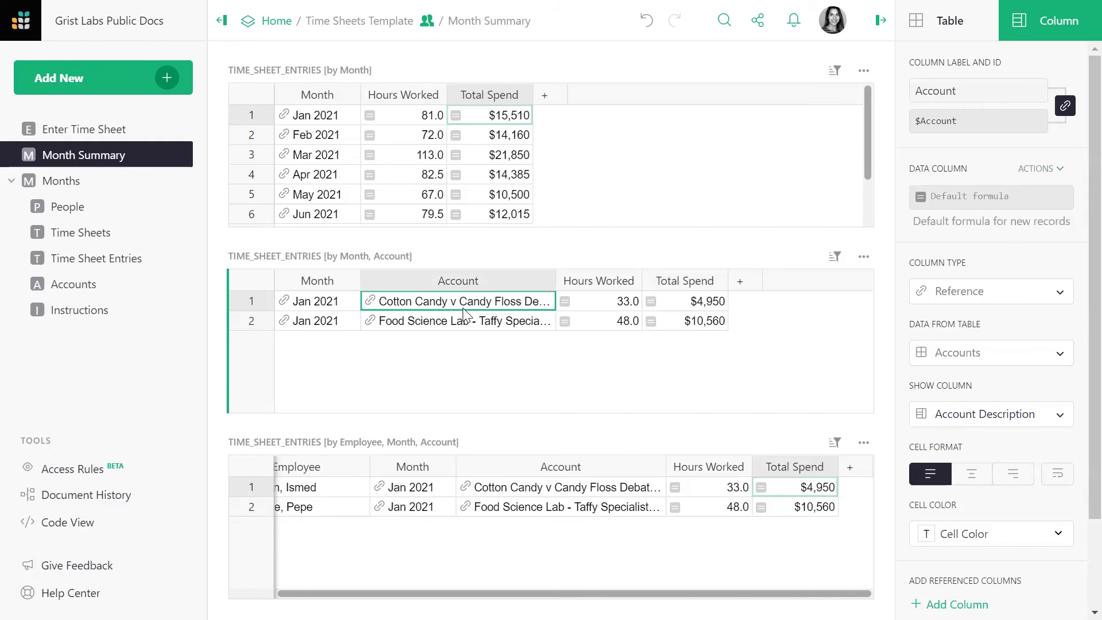
{"action": "left_click", "coordinate": [404, 491]}
{"action": "left_click", "coordinate": [518, 493]}
{"action": "left_click", "coordinate": [335, 485]}
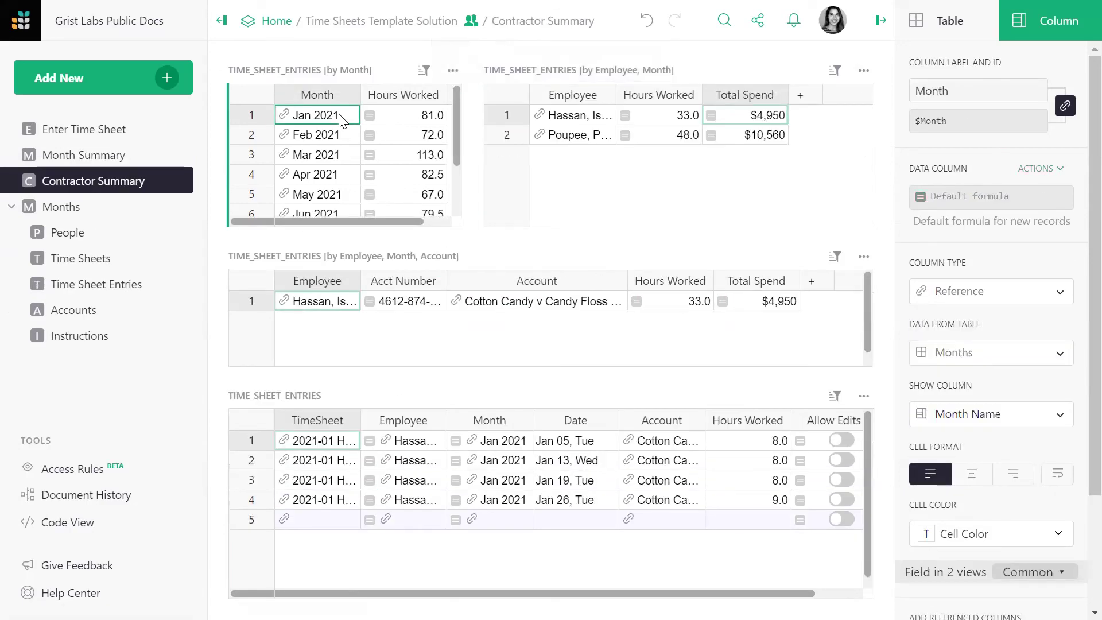
Inspect the Employee and TimeSheet columns across the solution's Contractor Summary sections
{"action": "left_click", "coordinate": [557, 117]}
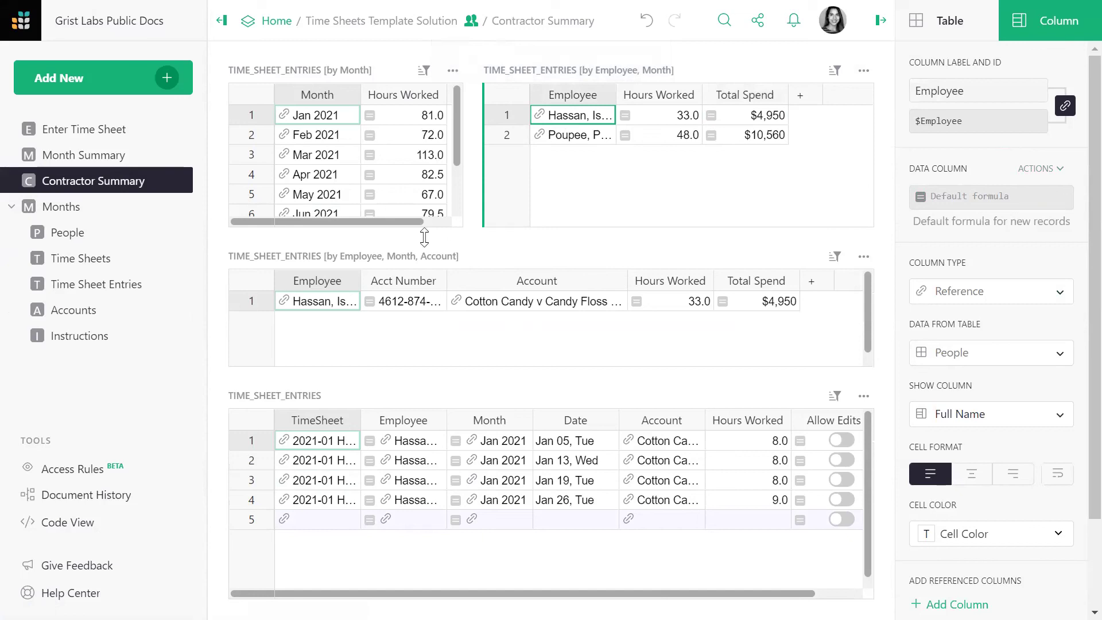
{"action": "left_click", "coordinate": [325, 304]}
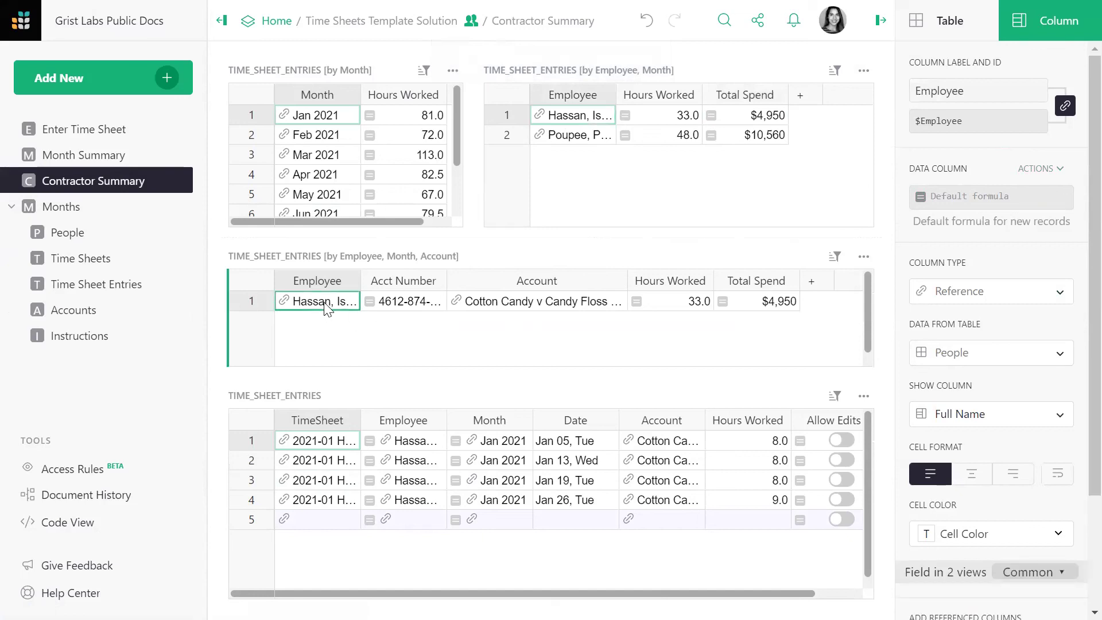
{"action": "left_click", "coordinate": [330, 446]}
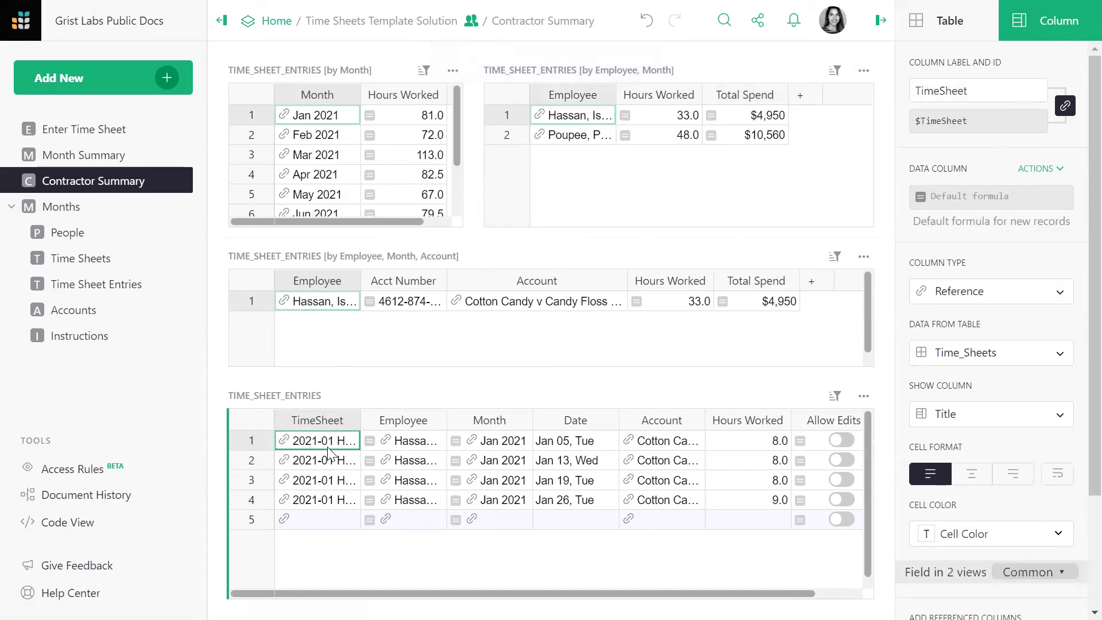